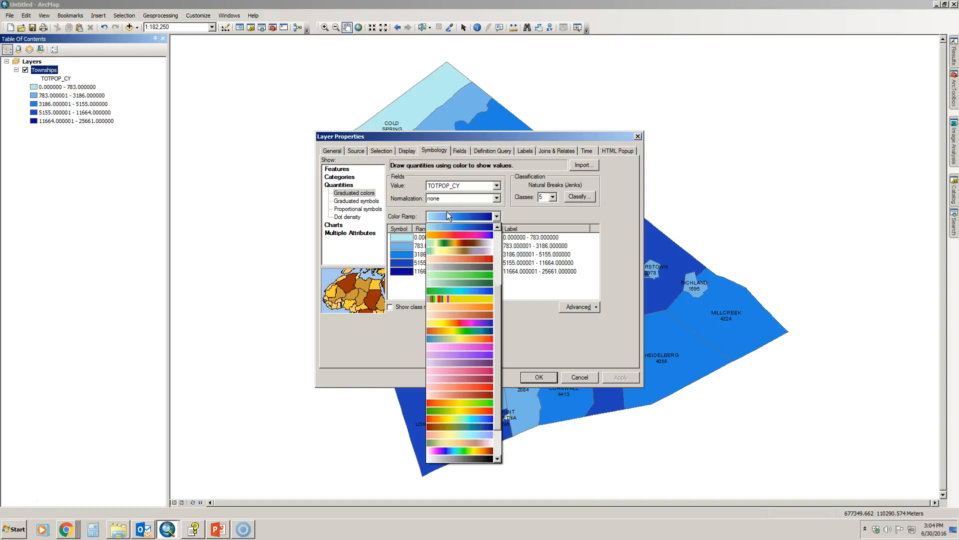
Close the Townships layer properties without changing the color ramp and switch to the ColorBrewer site in Chrome
click(403, 214)
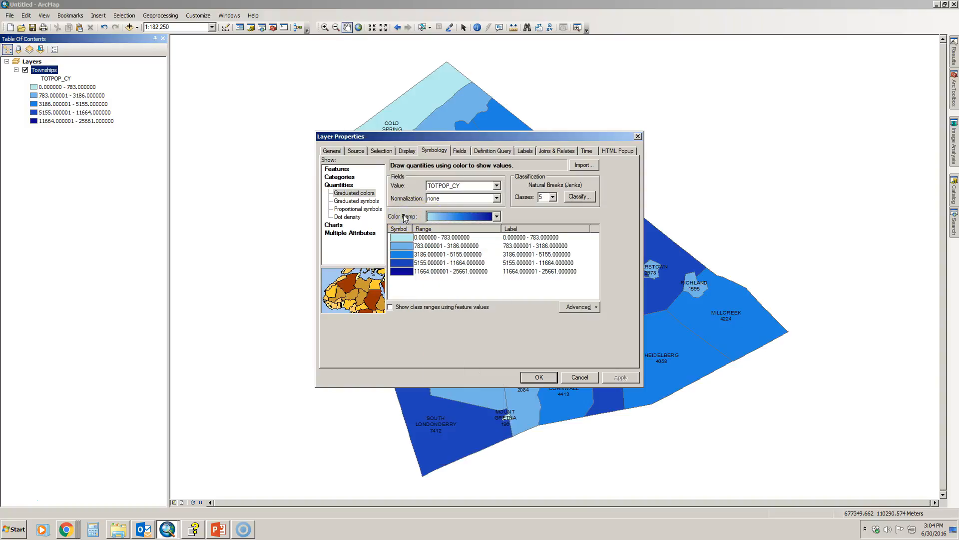
click(591, 381)
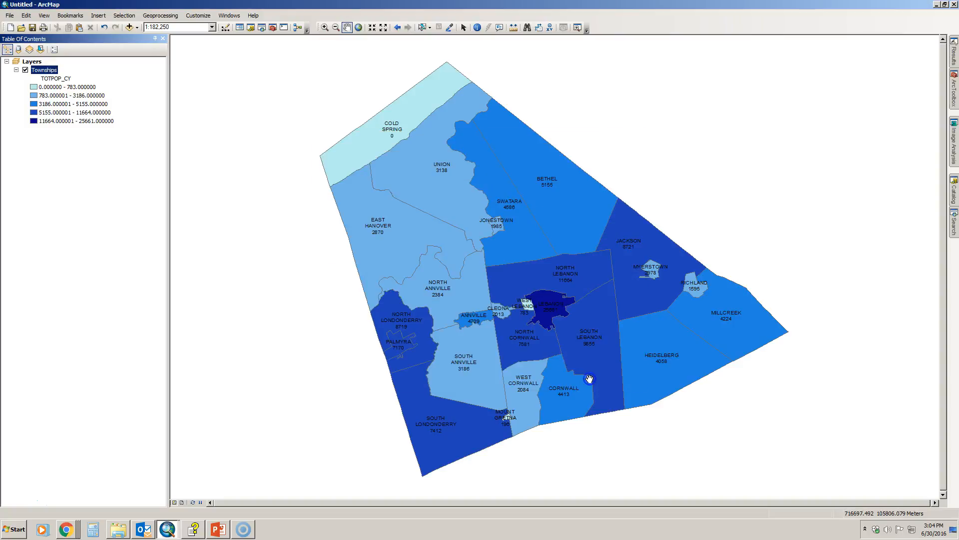
drag(958, 68, 562, 67)
double_click(562, 67)
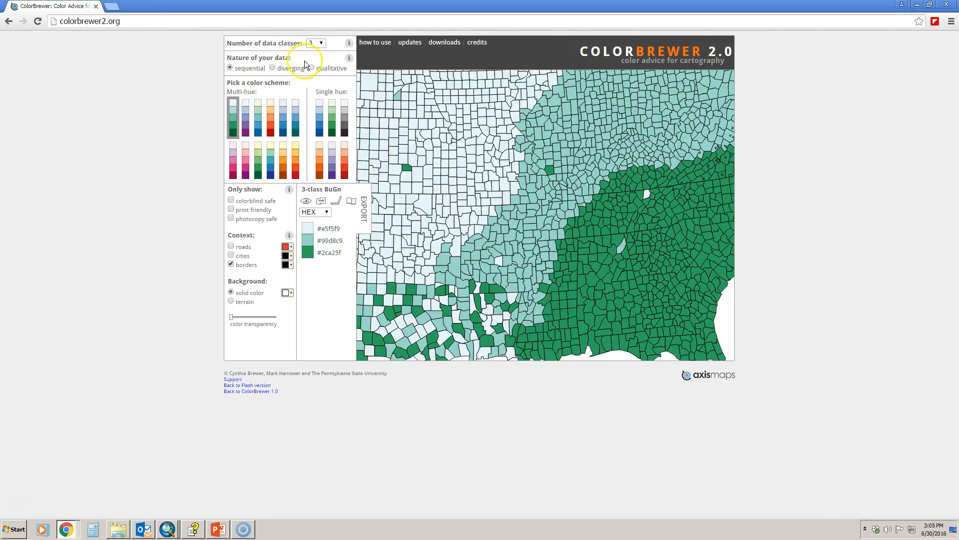
Check the class count in the Townships legend in ArcMap and set ColorBrewer's number of data classes to 5
click(318, 43)
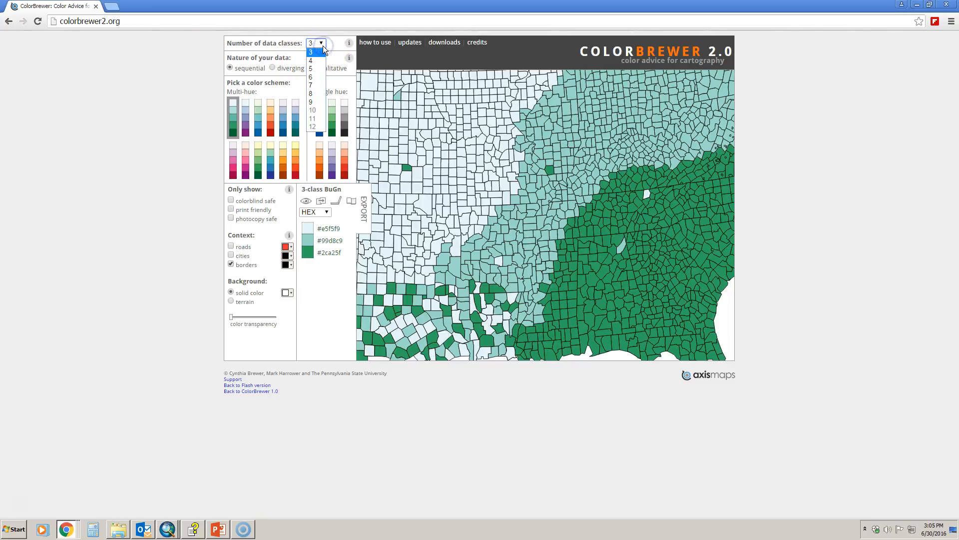
click(167, 529)
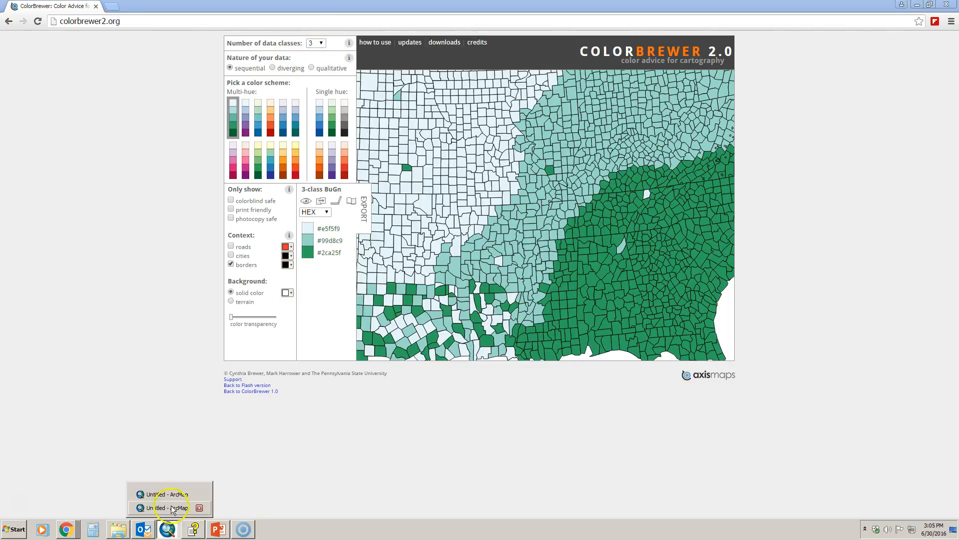
click(173, 507)
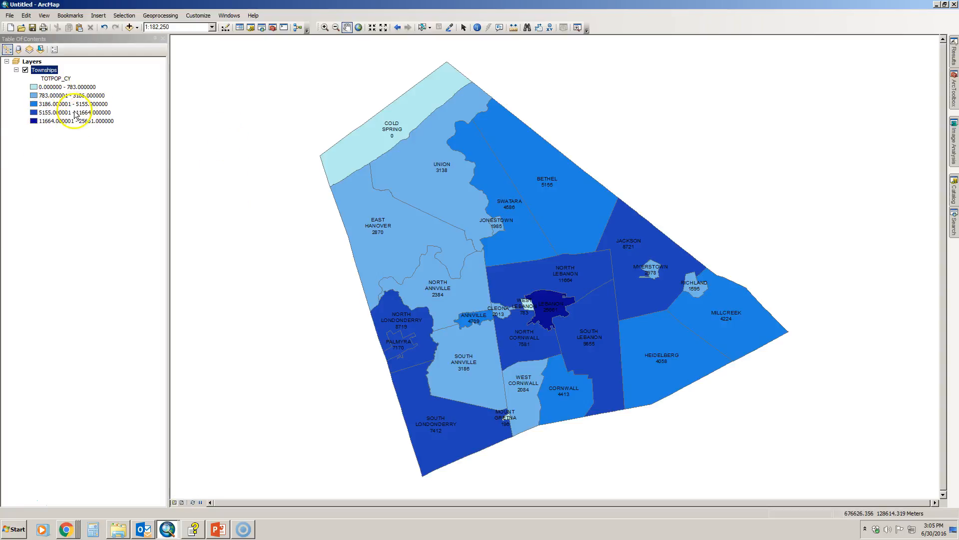
click(938, 7)
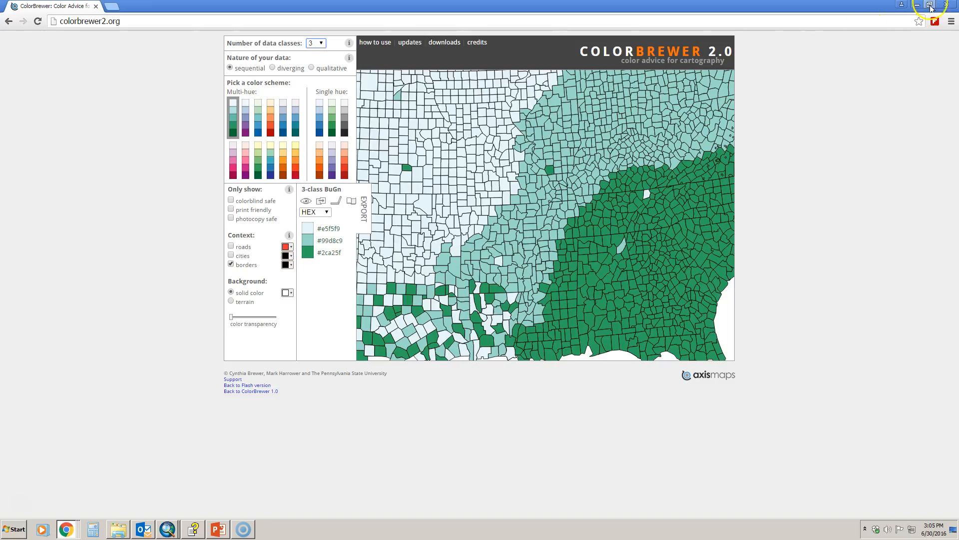
click(323, 44)
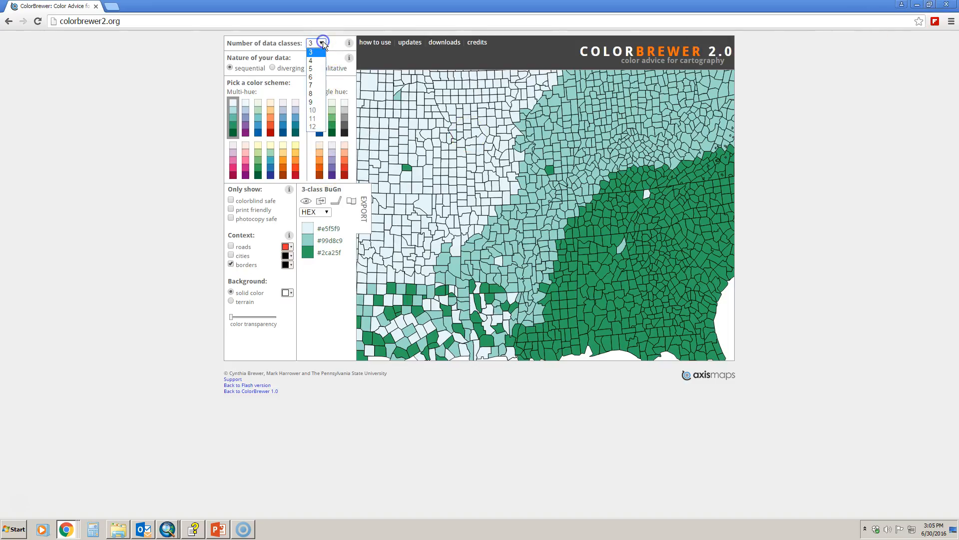
click(316, 68)
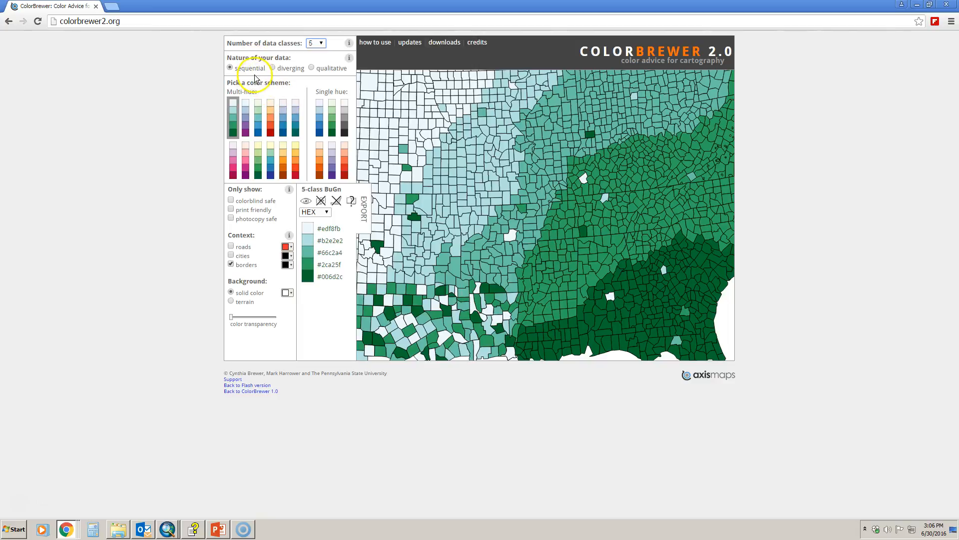
Read the explanation of the color scheme types and preview the sequential multi-hue YlOrRd scheme
click(349, 58)
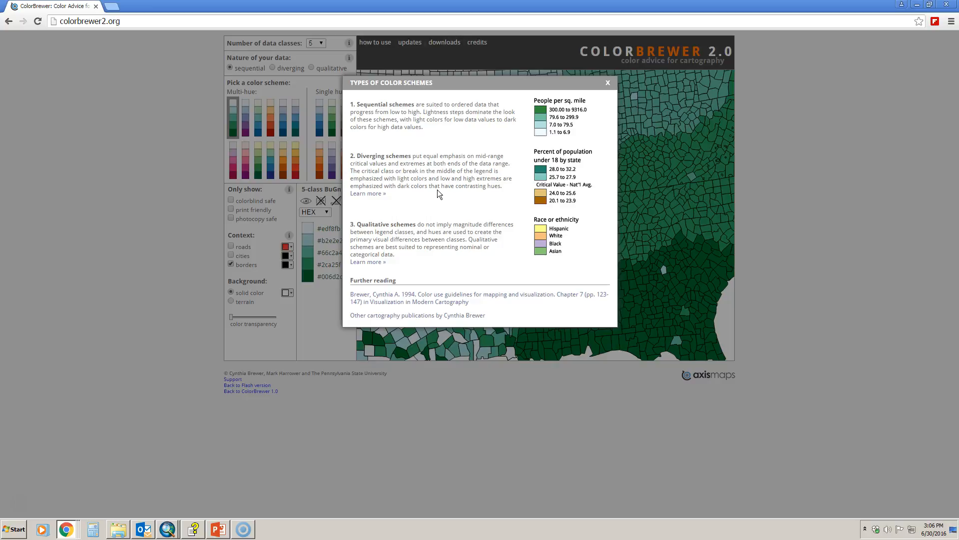
click(608, 83)
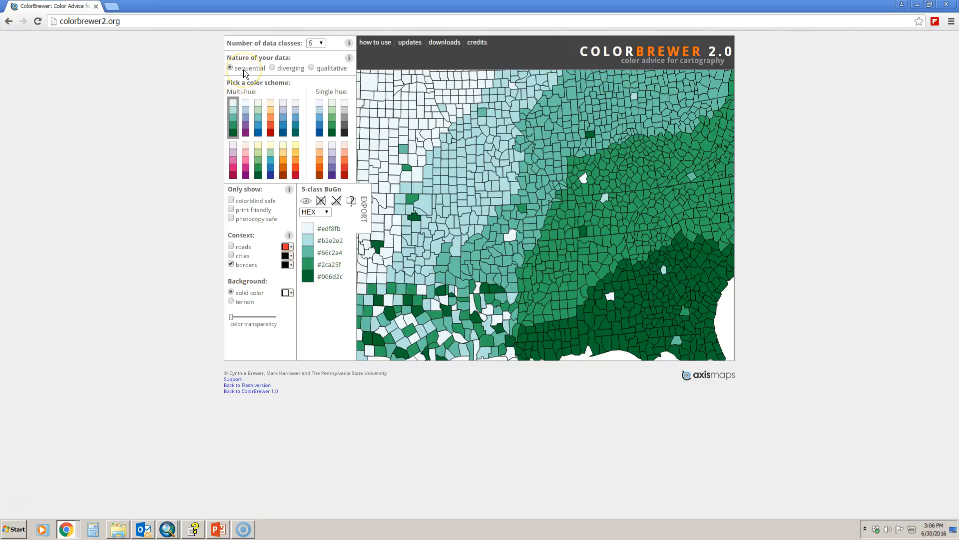
click(295, 164)
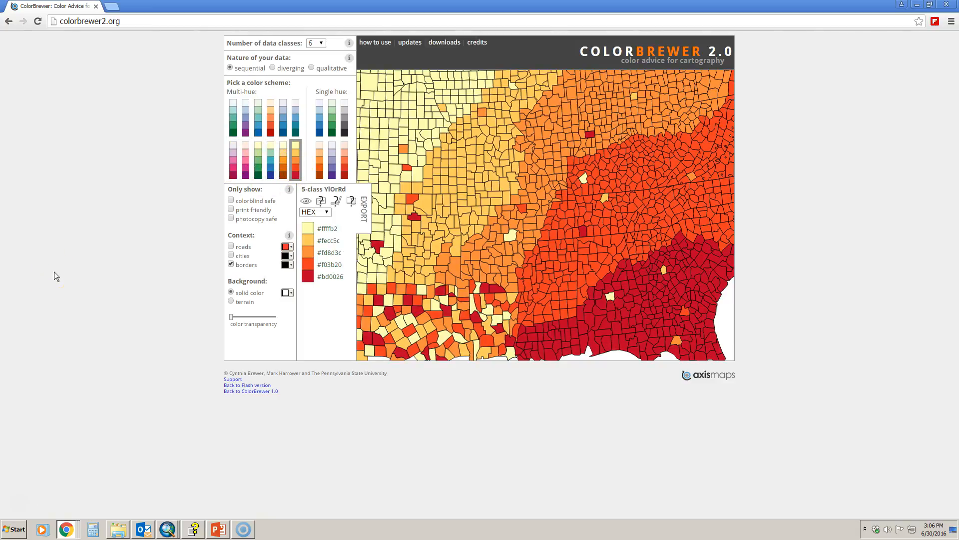
Try the colorblind safe, print friendly and photocopy safe filters one at a time, clearing each again
click(243, 136)
click(231, 202)
click(231, 201)
click(232, 210)
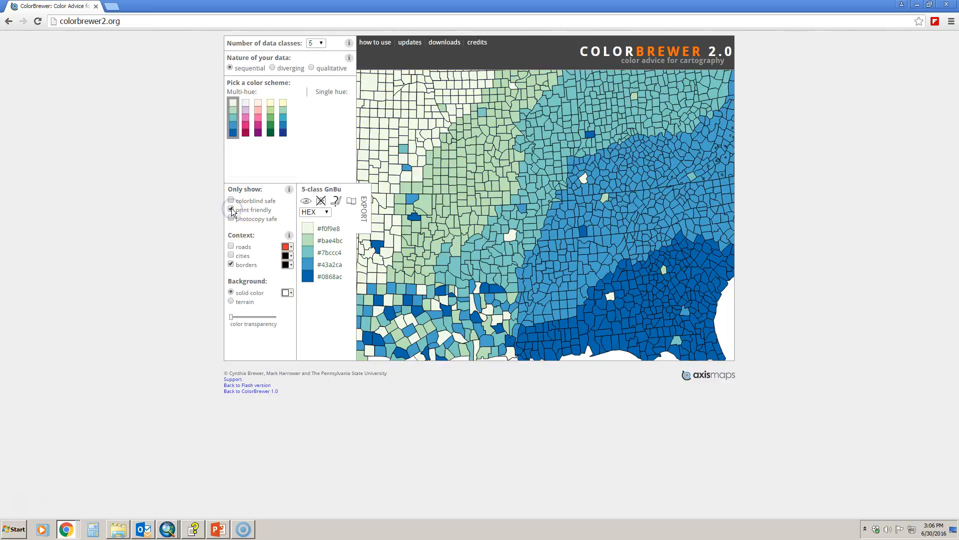
click(231, 210)
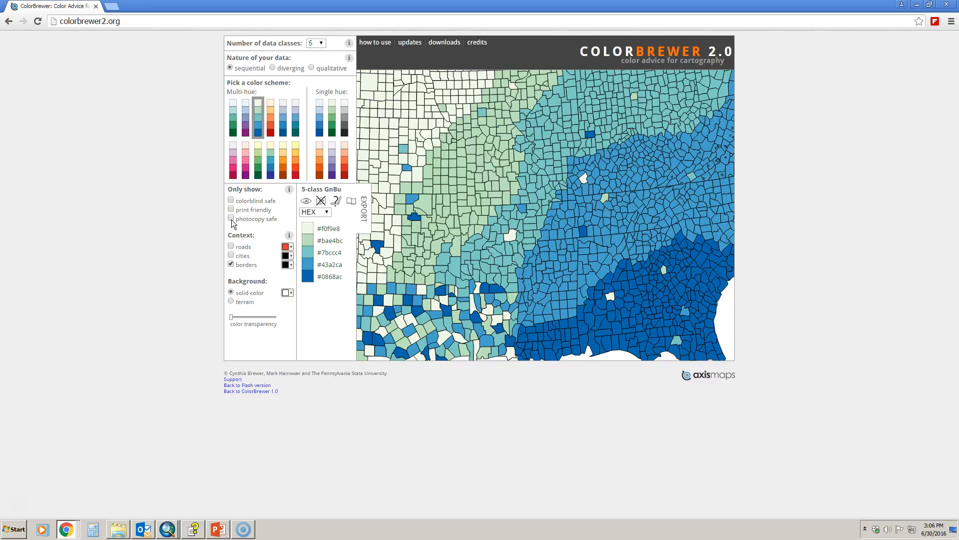
click(231, 218)
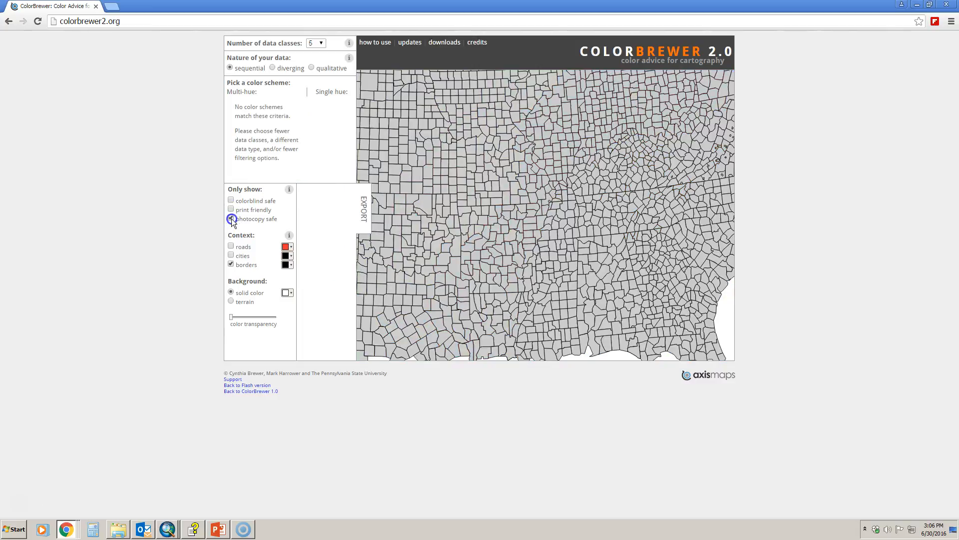
click(232, 218)
Limit the schemes to colorblind safe ones and pick the sequential multi-hue 5-class YlOrRd scheme
click(231, 201)
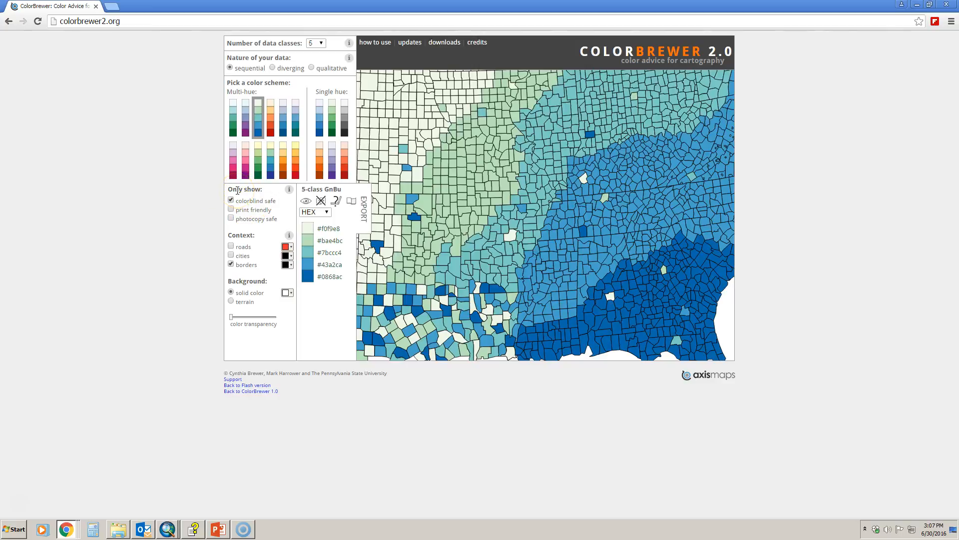
click(240, 196)
click(258, 206)
click(296, 160)
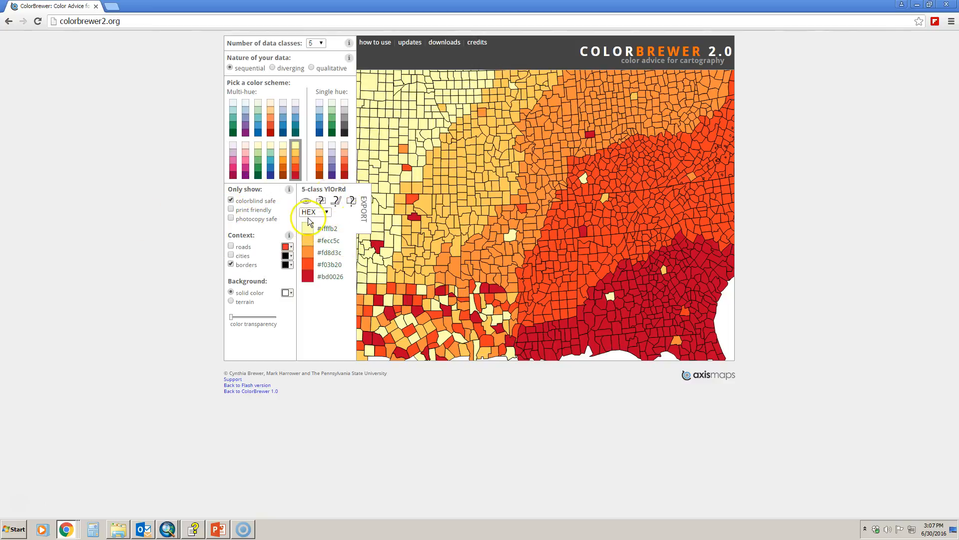
Show the scheme's color codes as RGB and open the Townships layer's properties in ArcMap
click(328, 213)
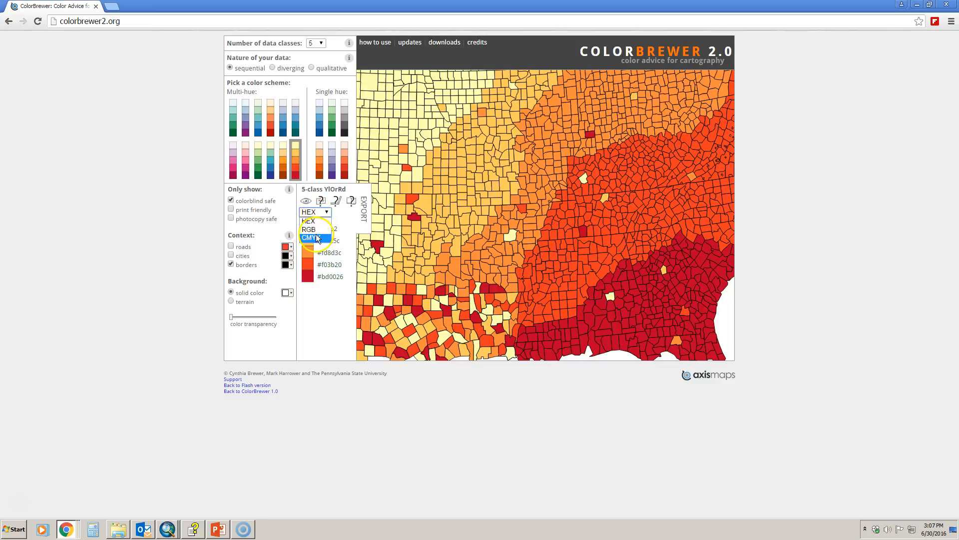
click(318, 230)
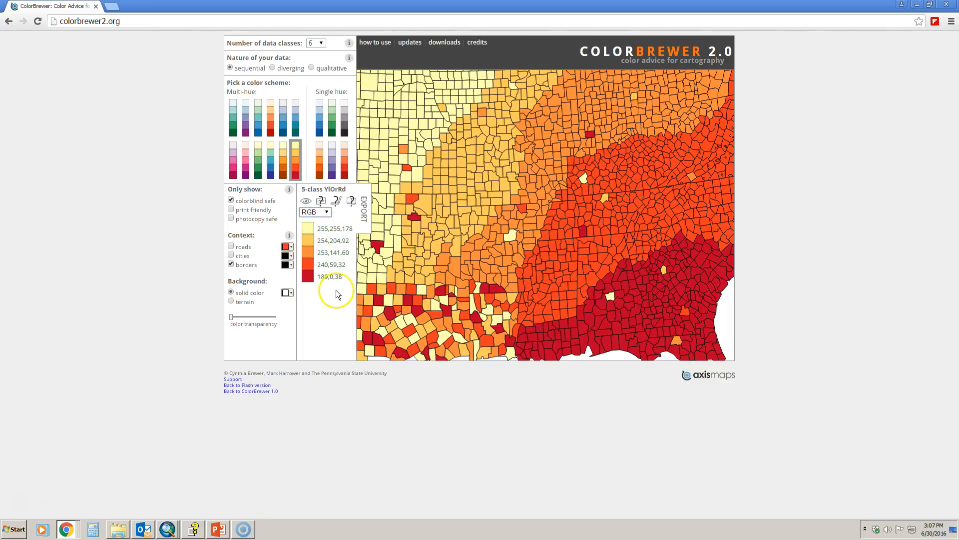
click(168, 529)
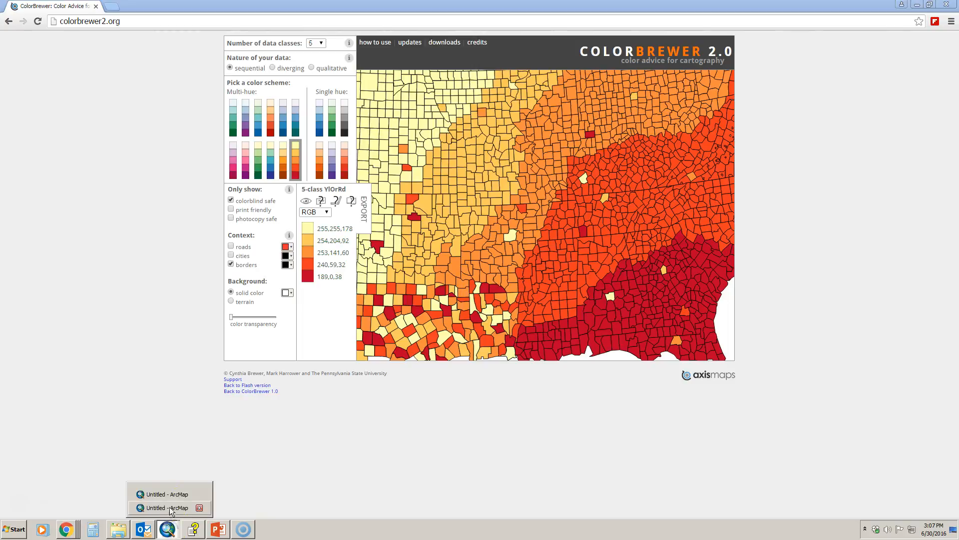
click(169, 507)
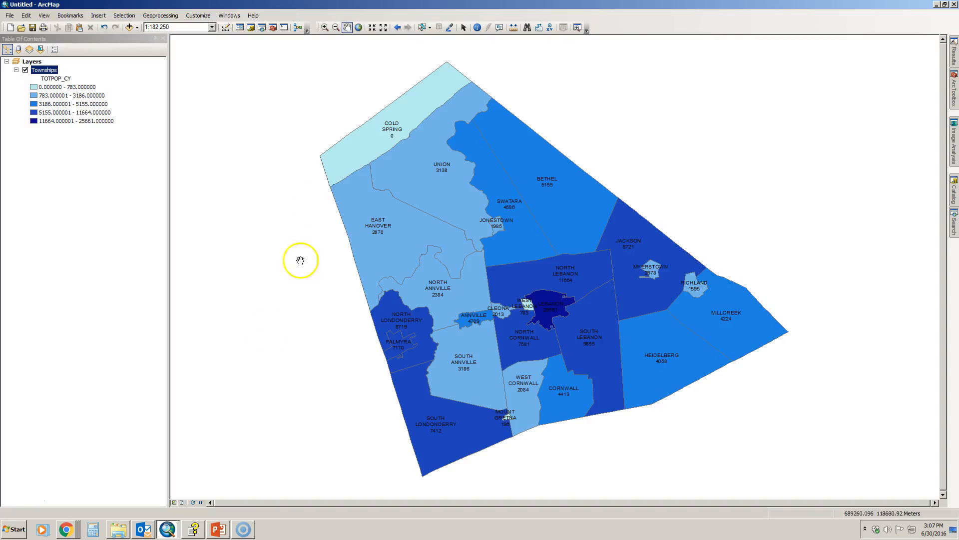
double_click(50, 71)
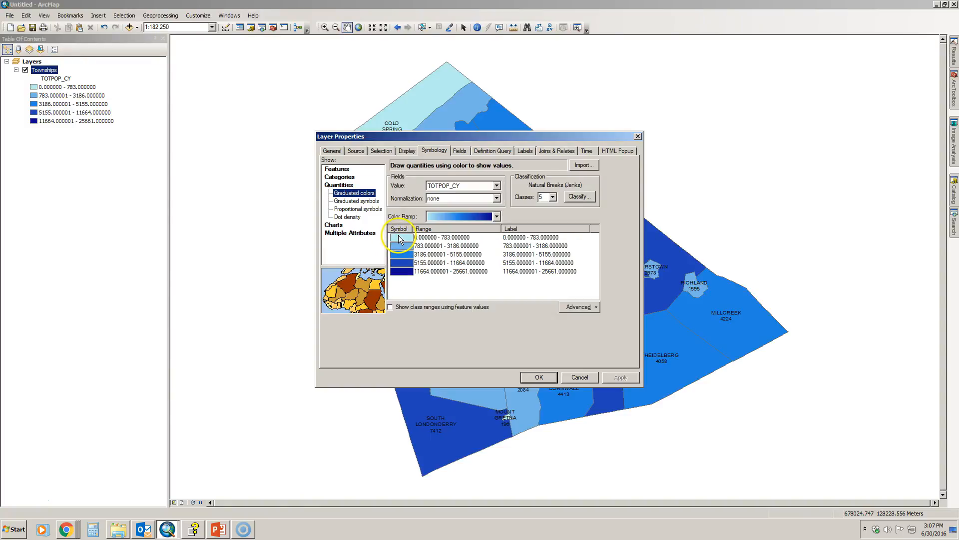
Set the fill color of the lowest population class (0 - 783) to RGB 255, 225, 178
double_click(398, 234)
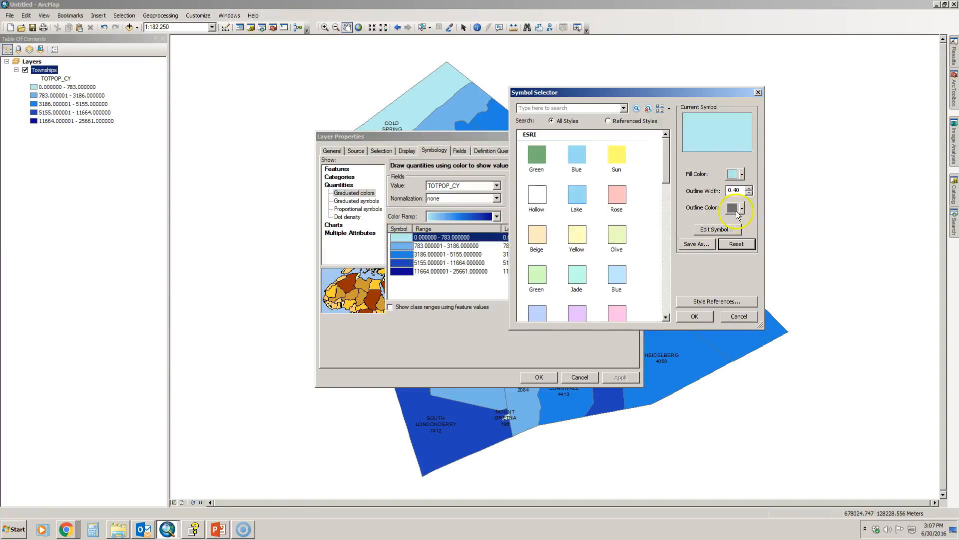
click(742, 175)
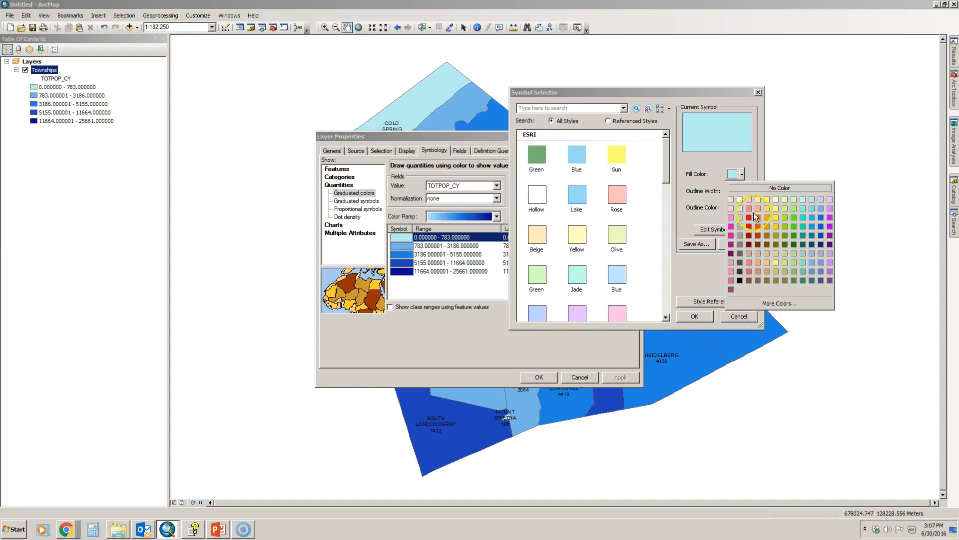
click(764, 303)
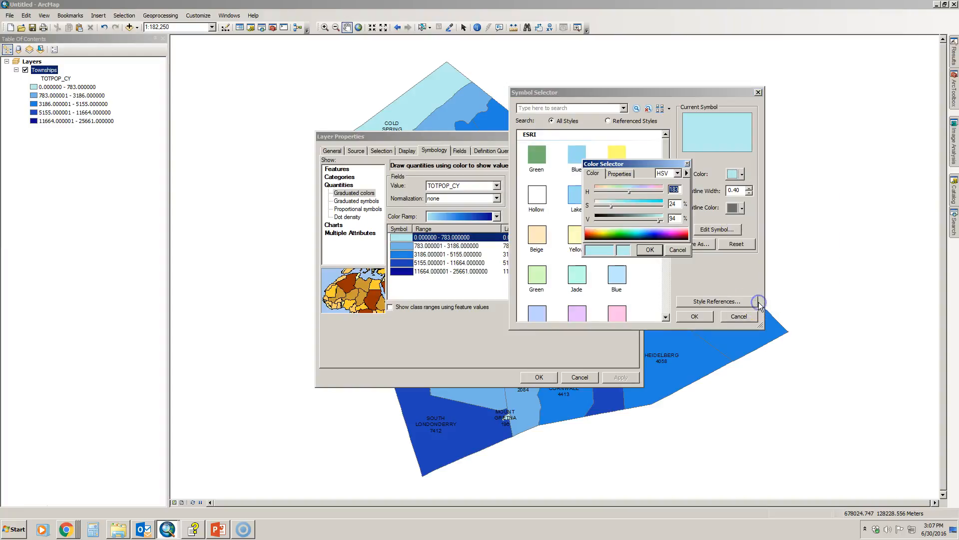
click(678, 173)
click(667, 181)
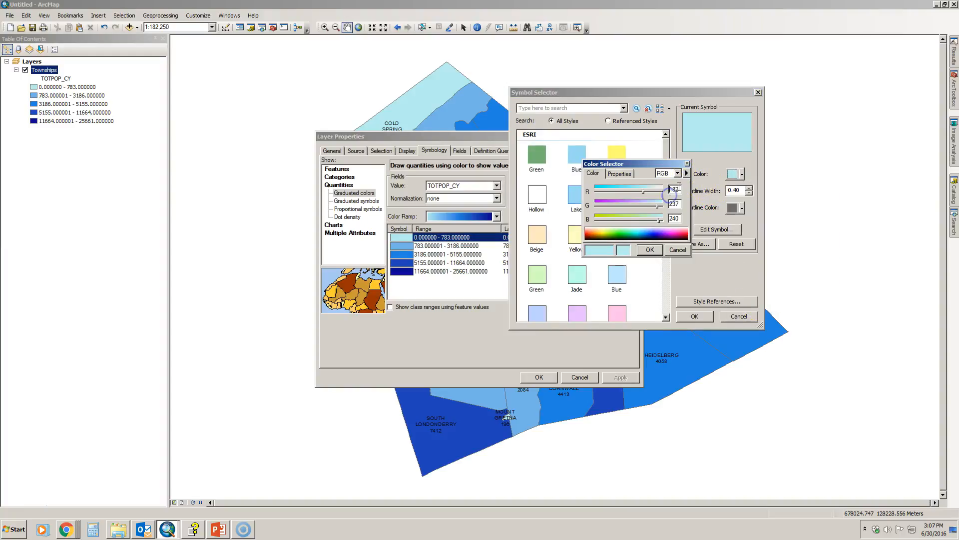
drag(643, 192, 663, 190)
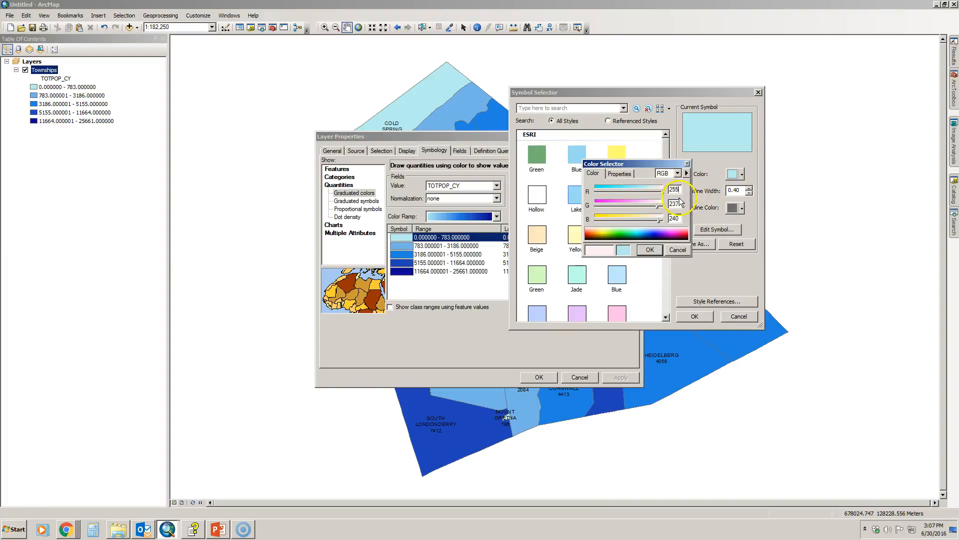
click(640, 201)
text(225)
double_click(681, 216)
text(178)
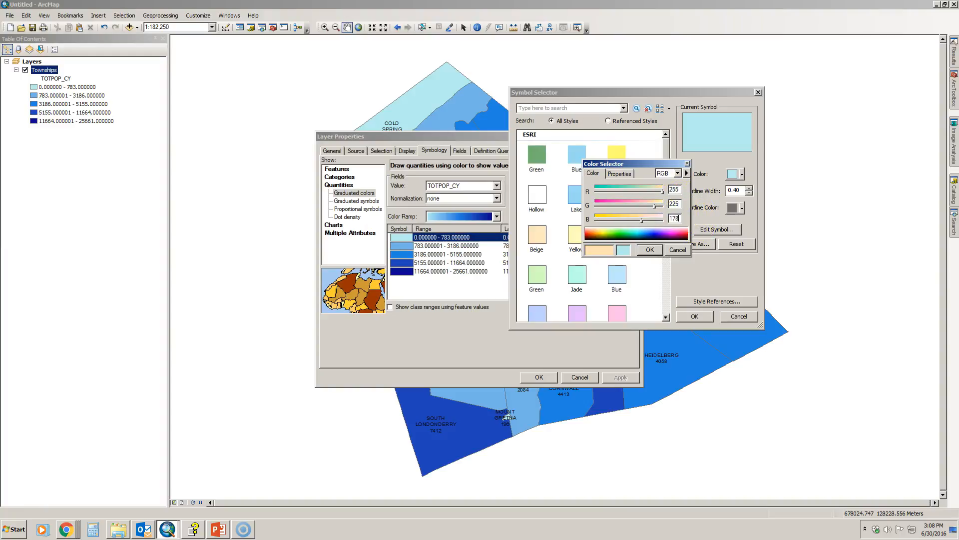
click(651, 250)
click(692, 316)
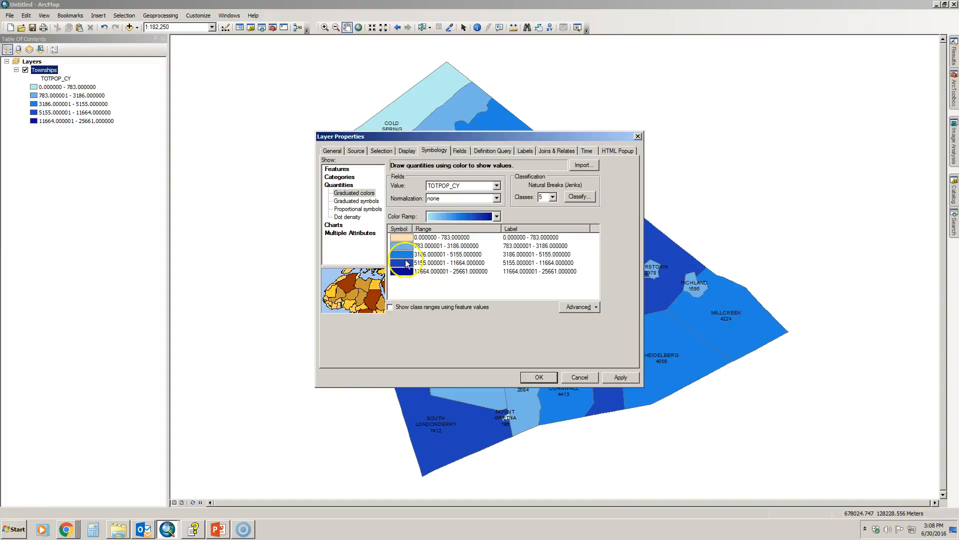
Set the fill color of the second population class (783.000001 - 3186) to RGB 254, 204, 92
double_click(401, 246)
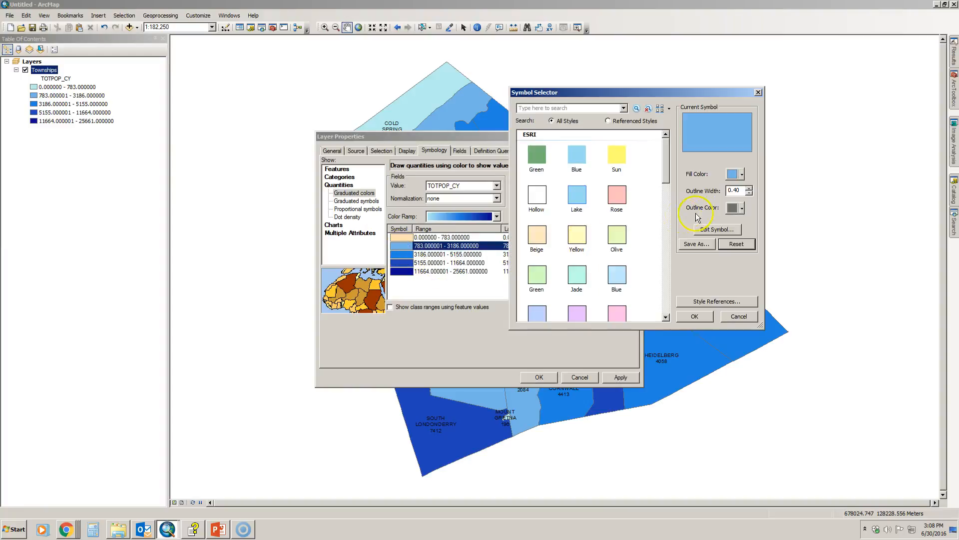
click(742, 175)
click(748, 303)
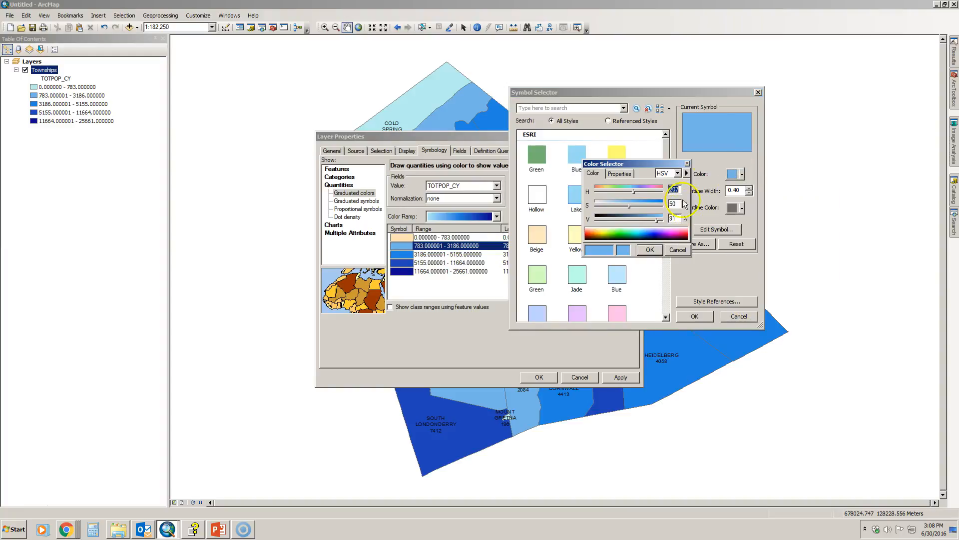
click(678, 173)
click(683, 192)
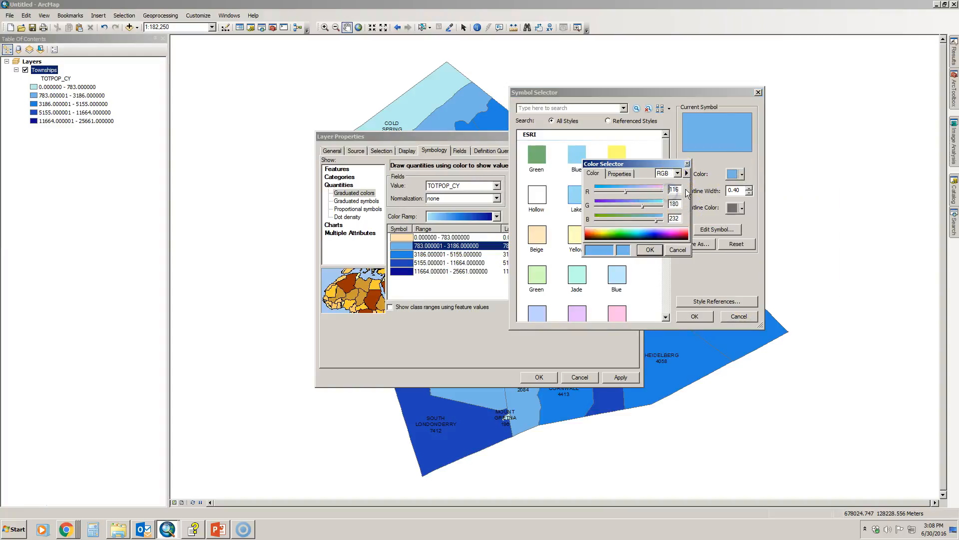
drag(681, 189, 617, 185)
text(254)
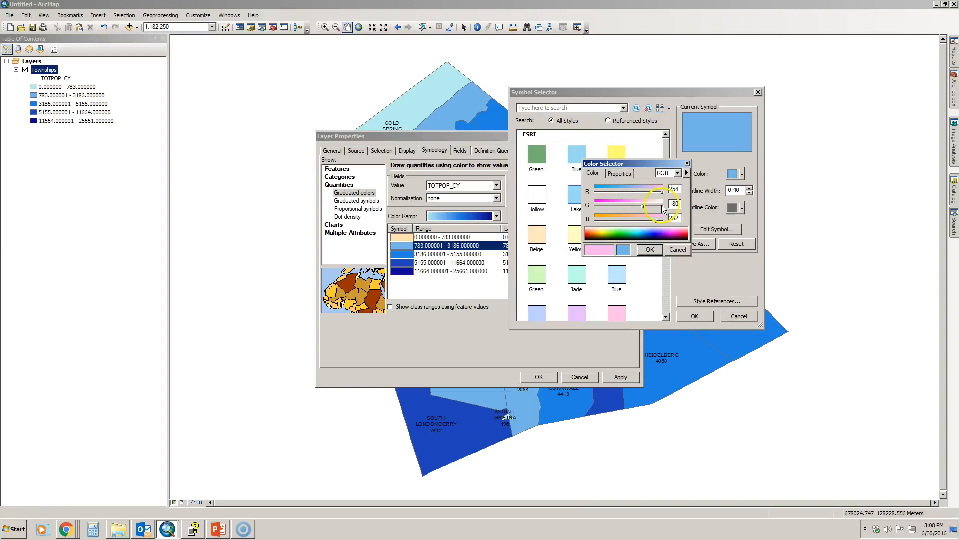
text(2)
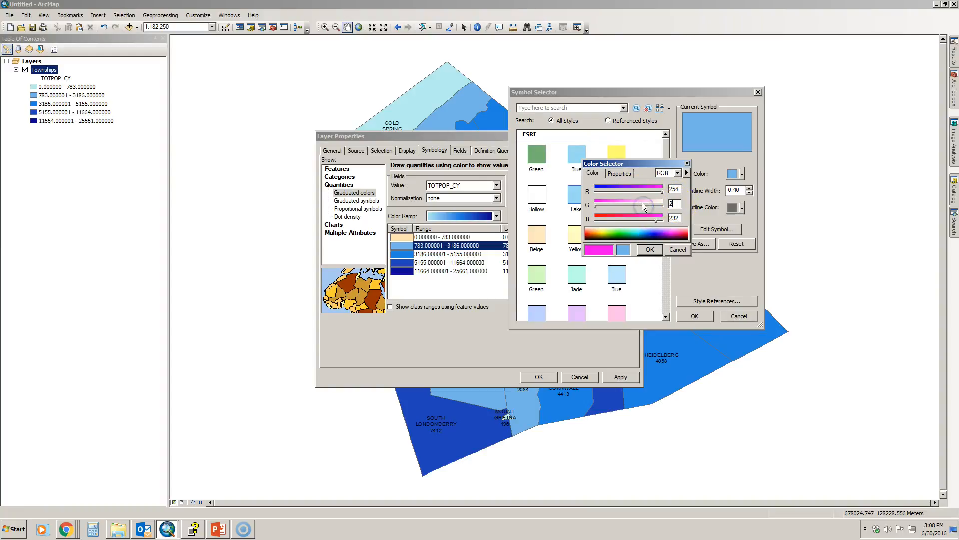
text(04)
key(Tab)
text(92)
click(650, 250)
click(693, 316)
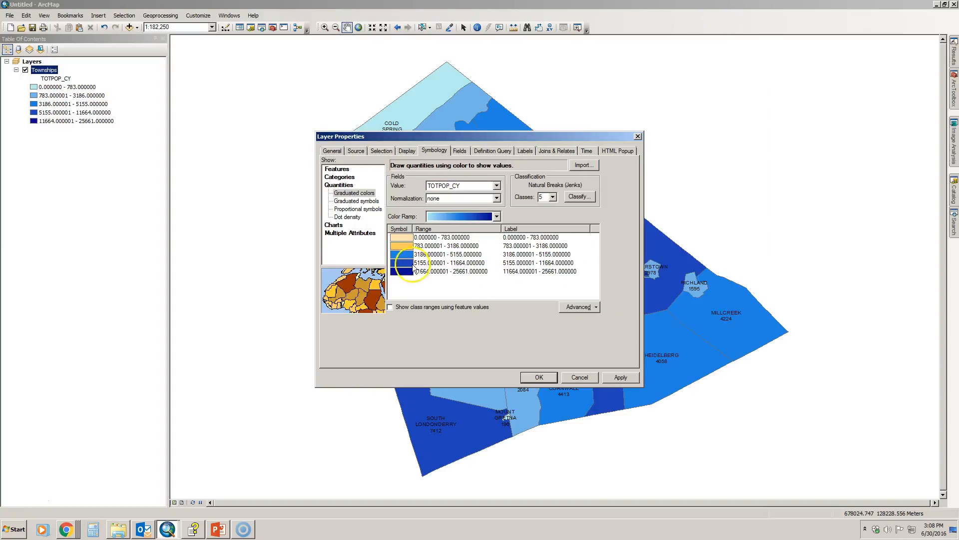
Set the fill color of the third population class (3186.000001 - 5155) to RGB 253, 141, 60
double_click(401, 253)
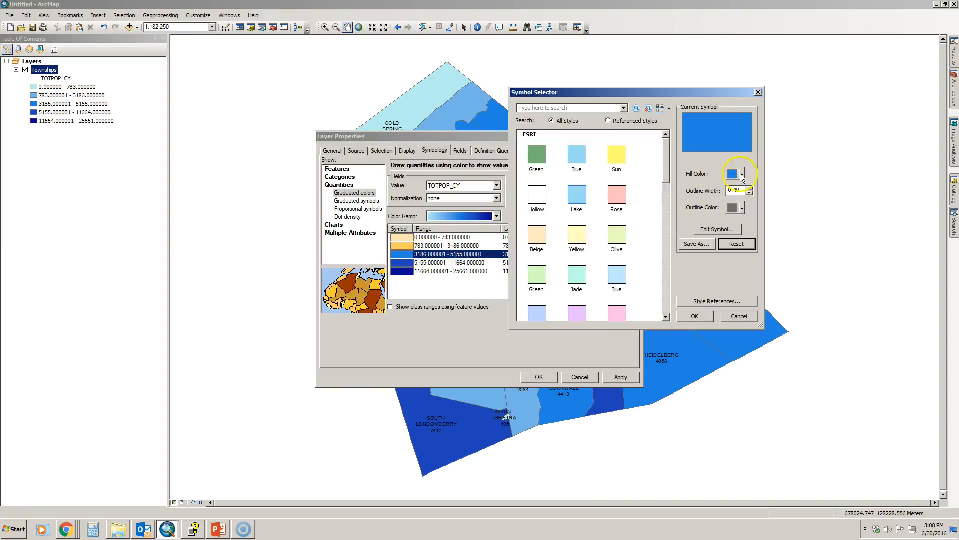
click(742, 175)
click(742, 315)
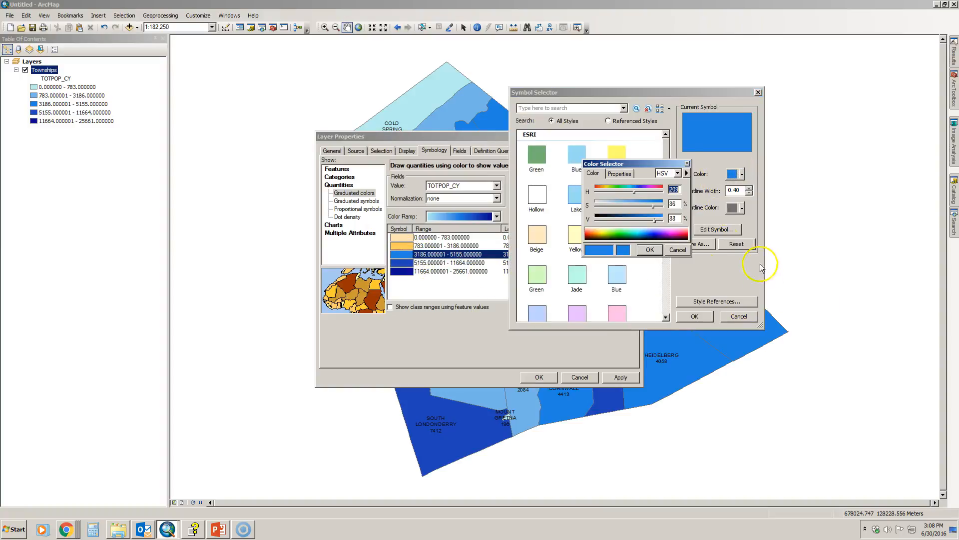
click(677, 173)
click(675, 190)
drag(675, 189, 664, 191)
text(253)
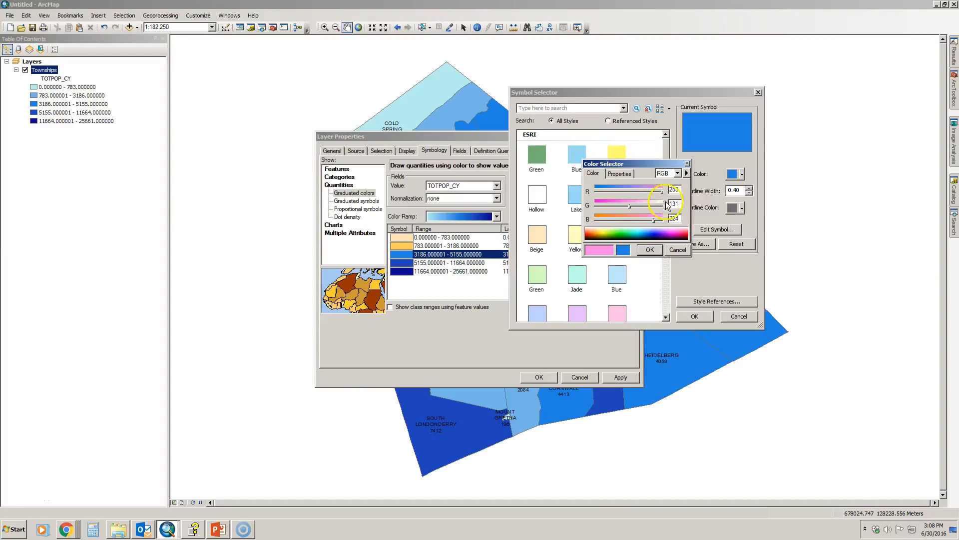
text(141)
text(60)
click(650, 250)
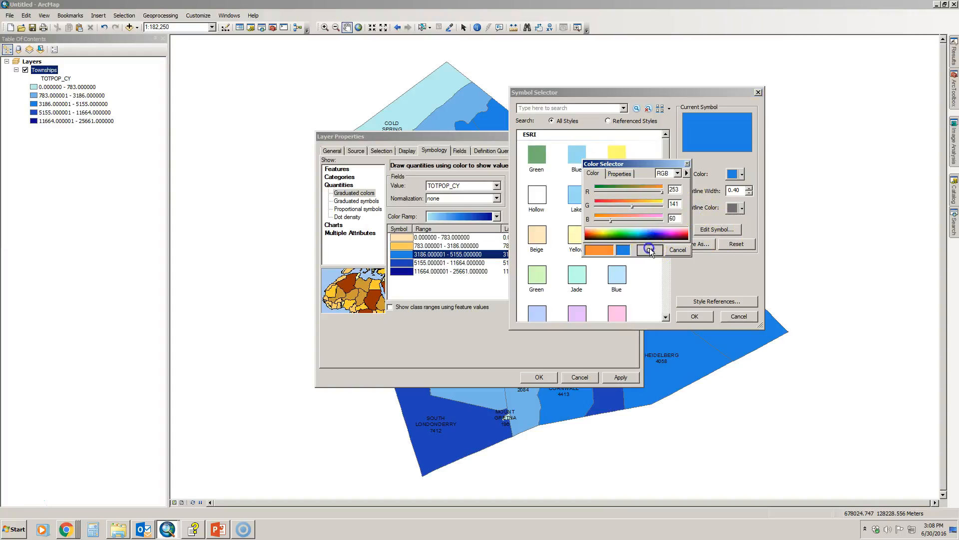
click(694, 316)
Set the fill color of the fourth population class (5155.000001 - 11664) to RGB 240, 59, 32
click(404, 263)
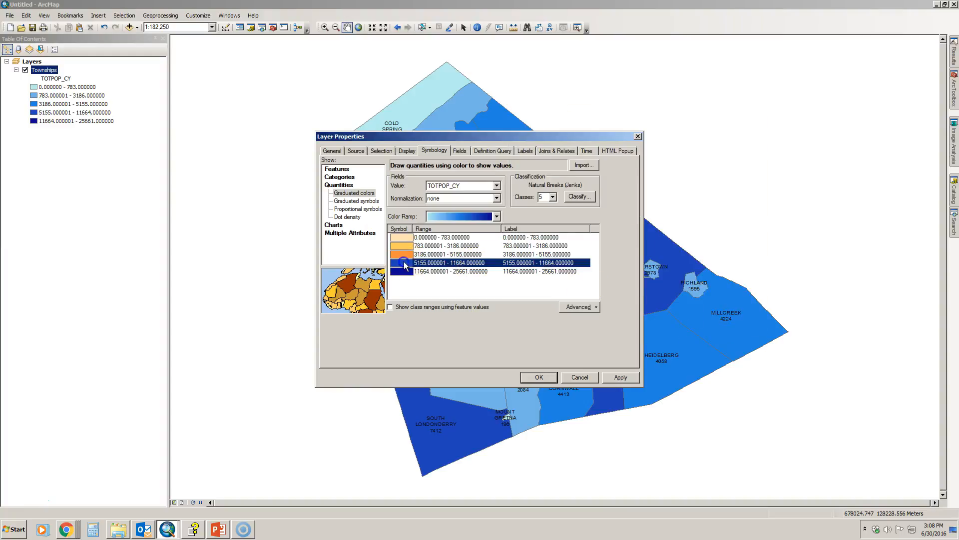
double_click(404, 264)
click(742, 174)
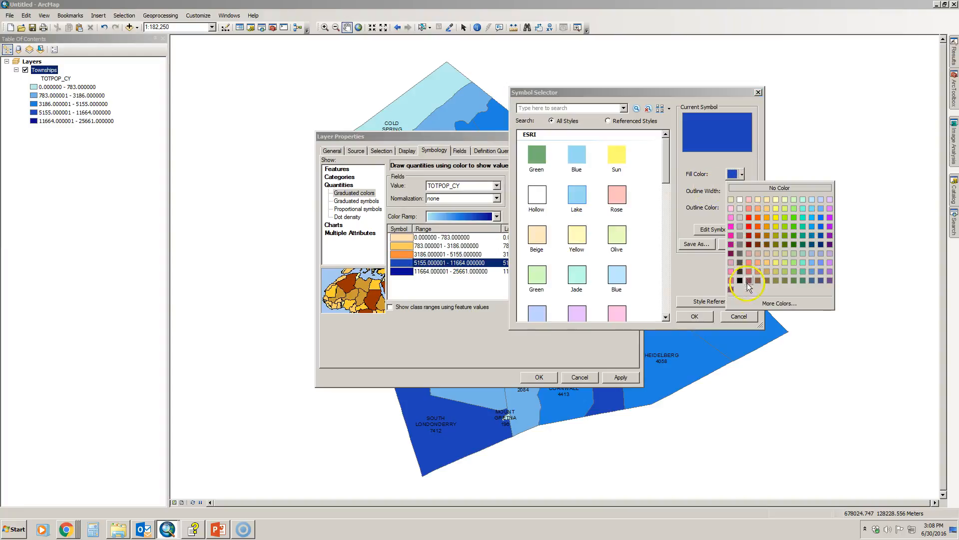
click(779, 304)
click(678, 173)
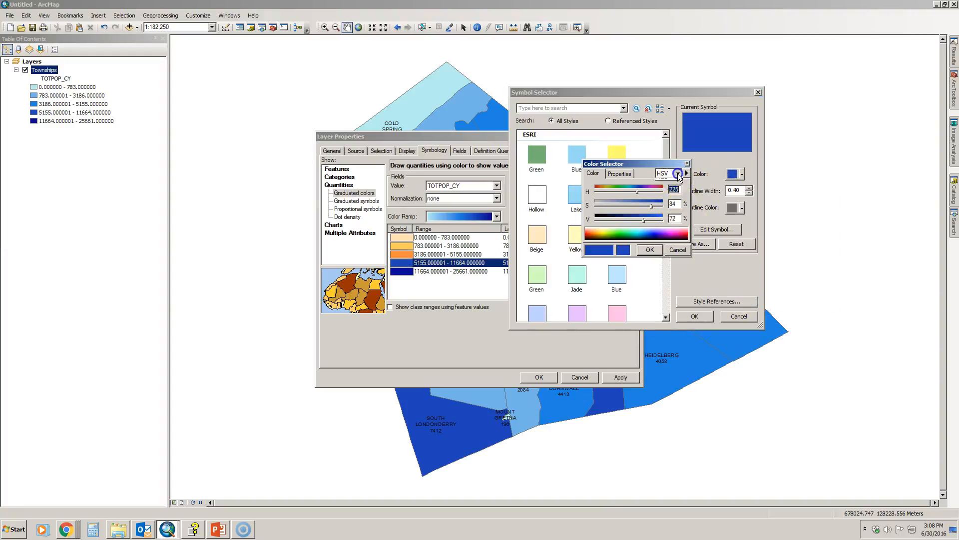
click(672, 191)
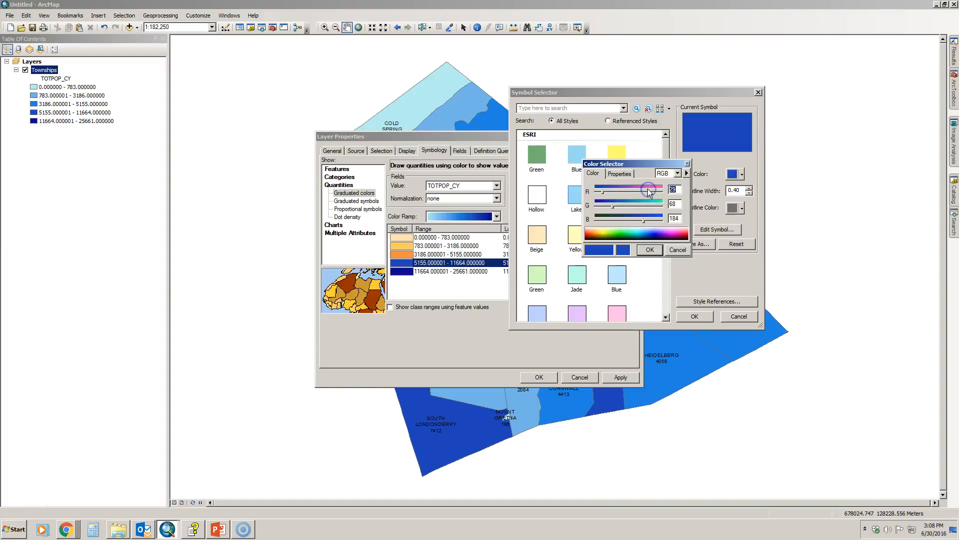
text(240)
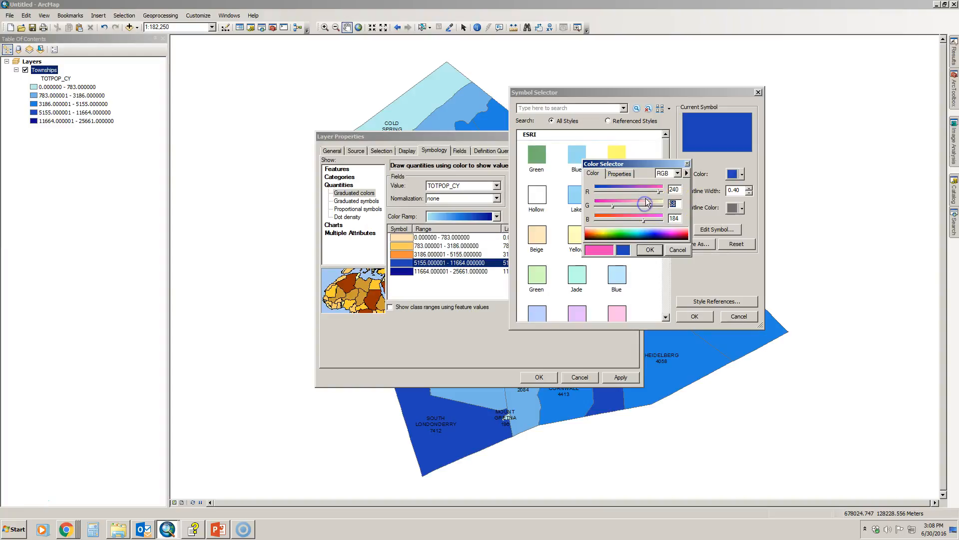
text(59)
click(678, 218)
click(642, 216)
text(32)
click(651, 249)
click(694, 316)
Set the highest population class's (11664.000001 - 25661) fill color to RGB 189, 0, 38, and apply the new class colors to the map
click(405, 272)
double_click(404, 273)
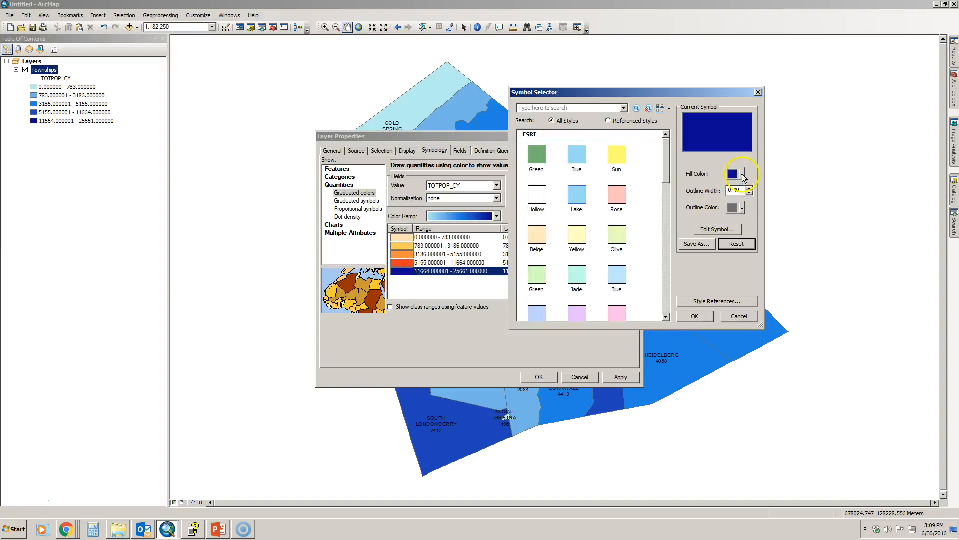
click(743, 174)
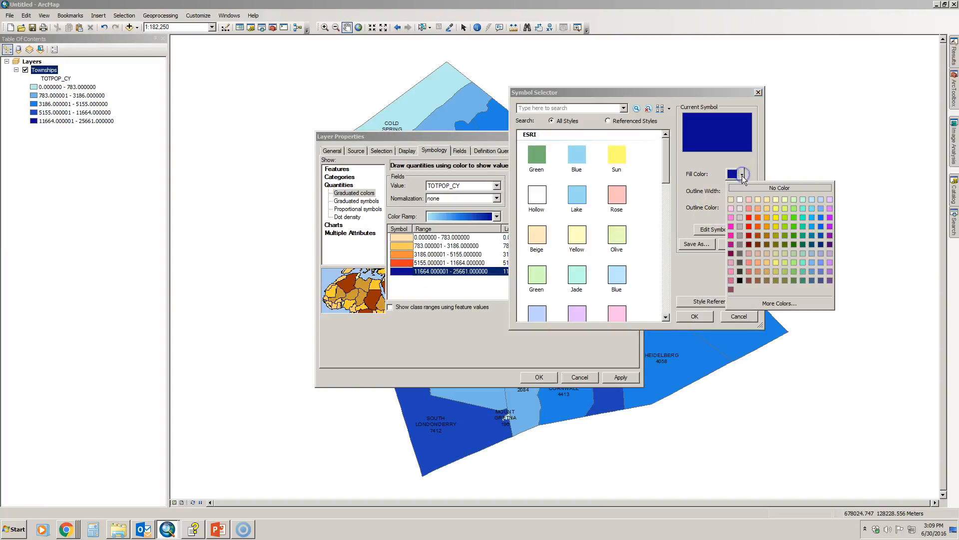
click(749, 303)
click(677, 173)
click(670, 181)
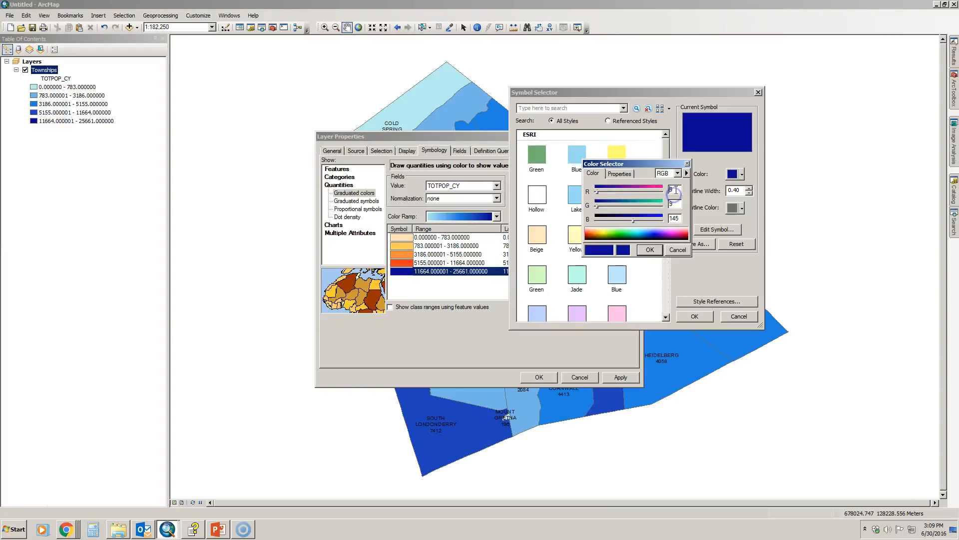
text(185)
click(666, 204)
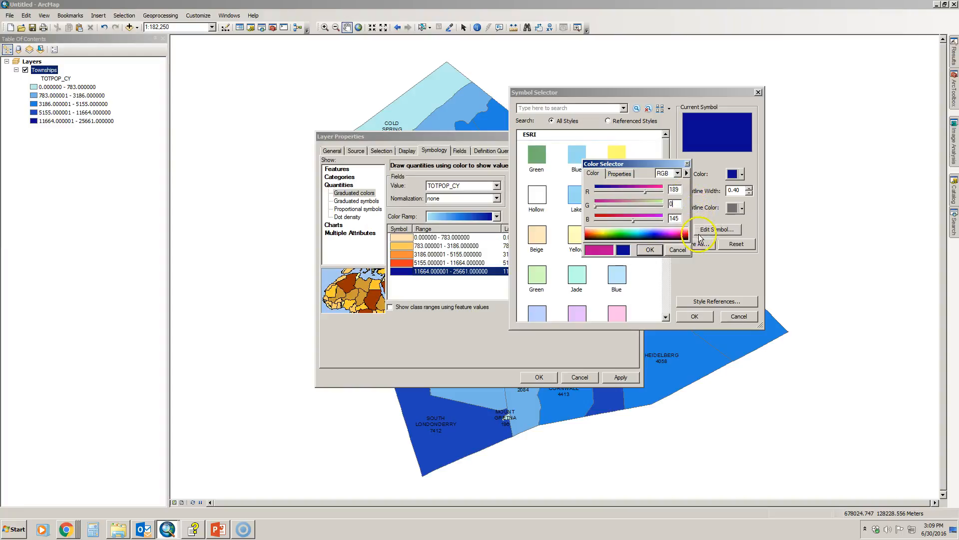
drag(680, 218, 638, 214)
text(38)
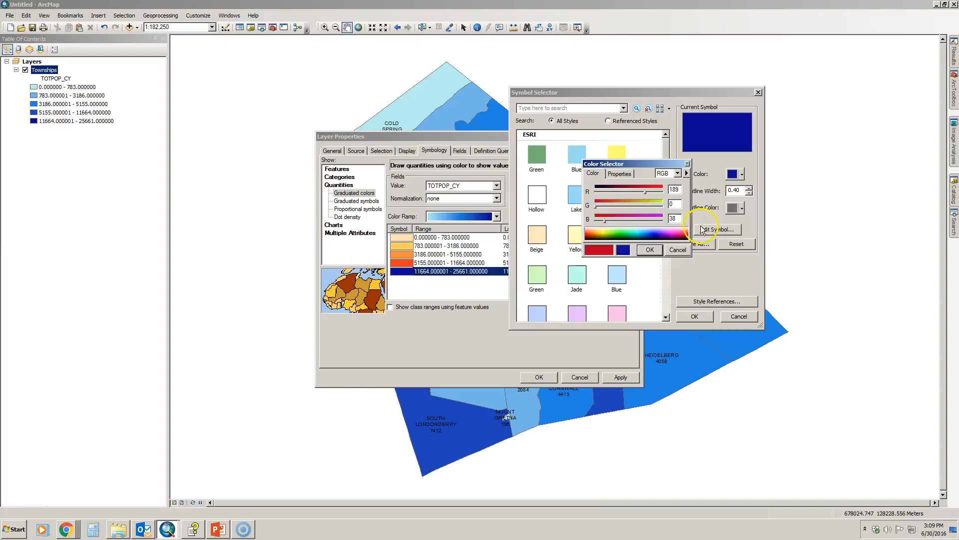
click(650, 250)
click(695, 316)
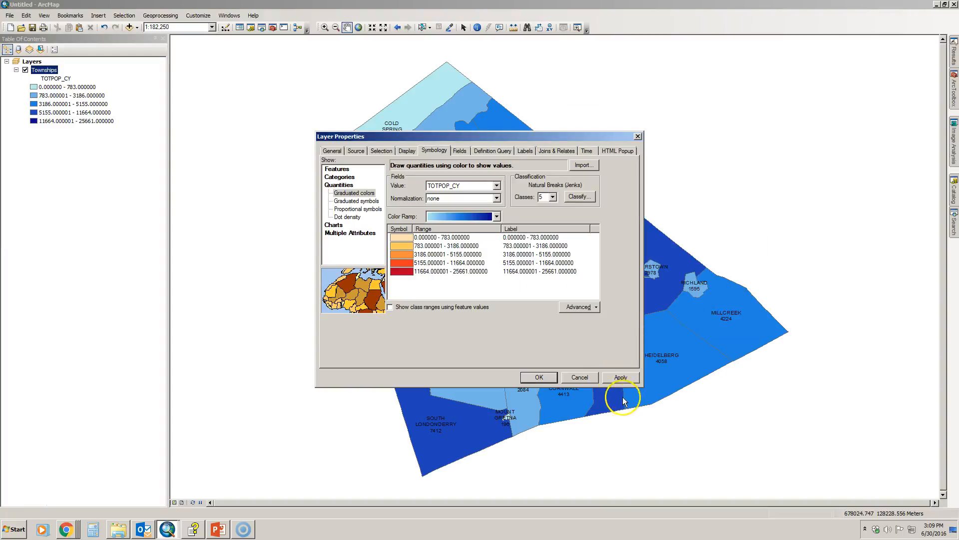
click(621, 377)
drag(584, 136, 535, 123)
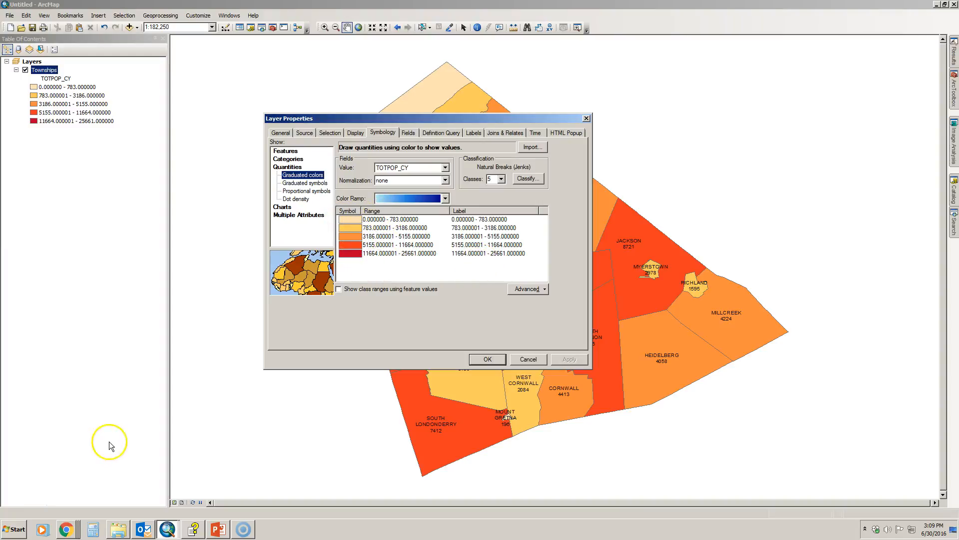
Switch to ColorBrewer in Chrome and review the export options for the 5-class YlOrRd scheme
click(164, 527)
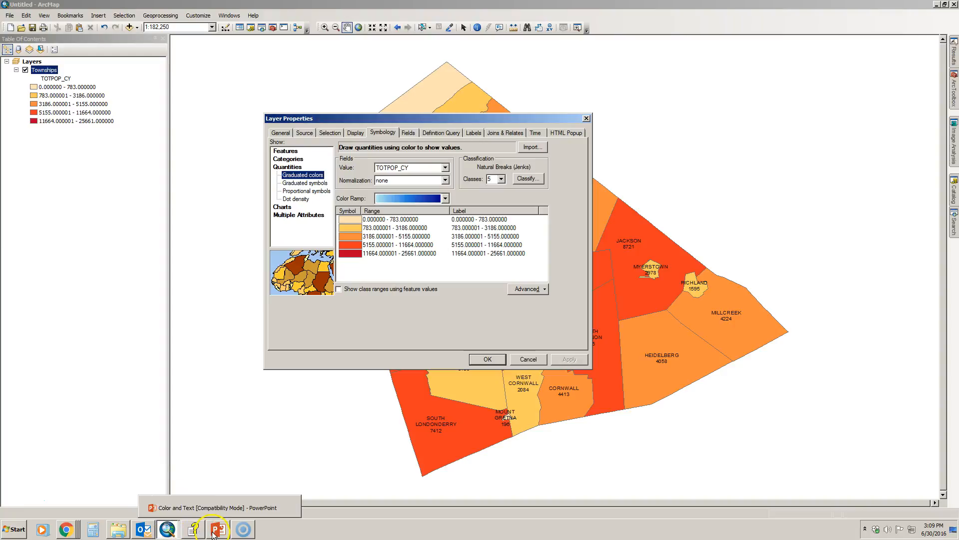
mouse_move(65, 529)
click(70, 509)
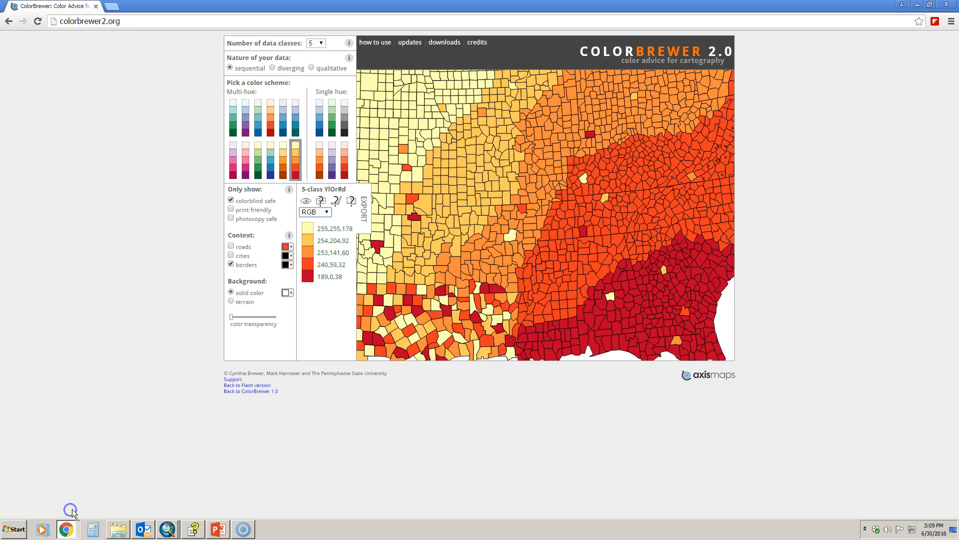
click(364, 208)
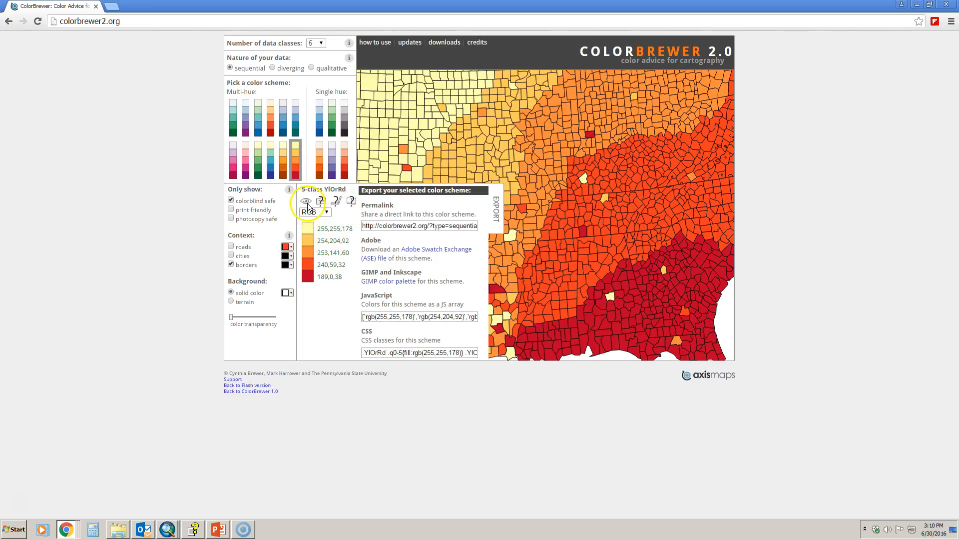
mouse_move(308, 205)
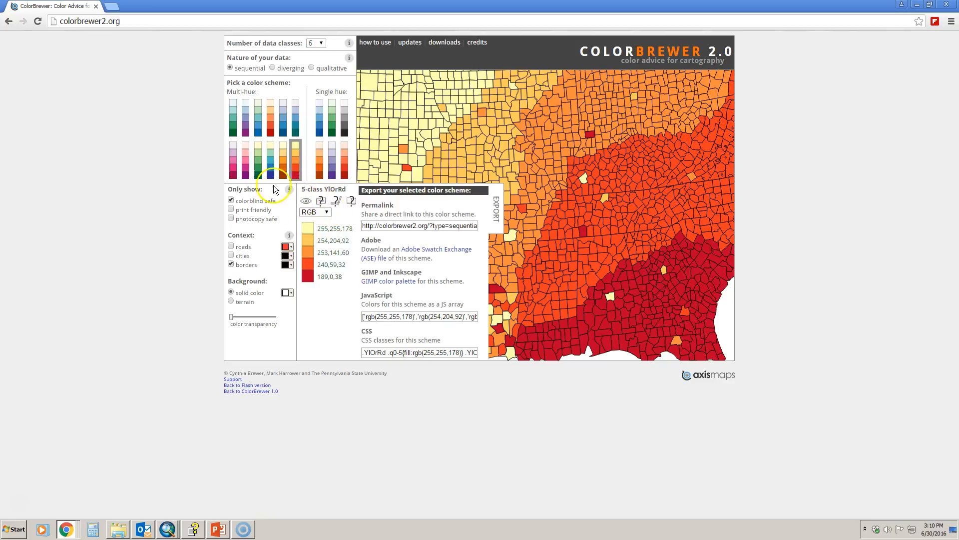
click(496, 204)
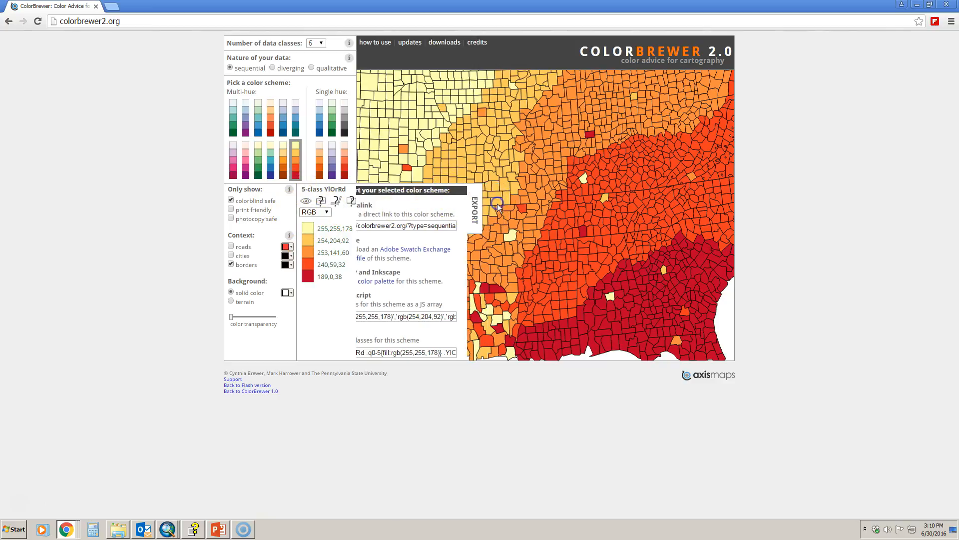
View ColorBrewer's downloads, follow the link to the ArcGIS styles, and return to the color scheme page
click(444, 43)
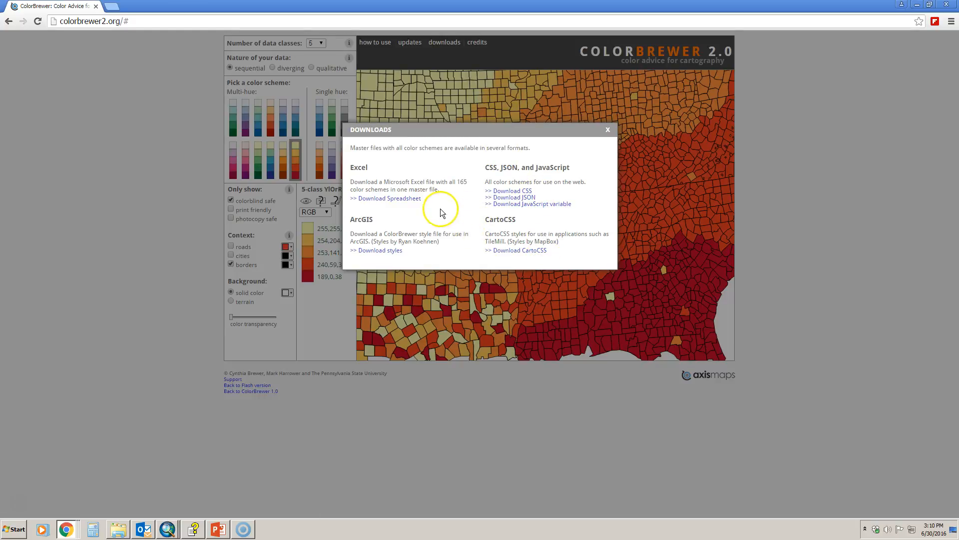
click(391, 251)
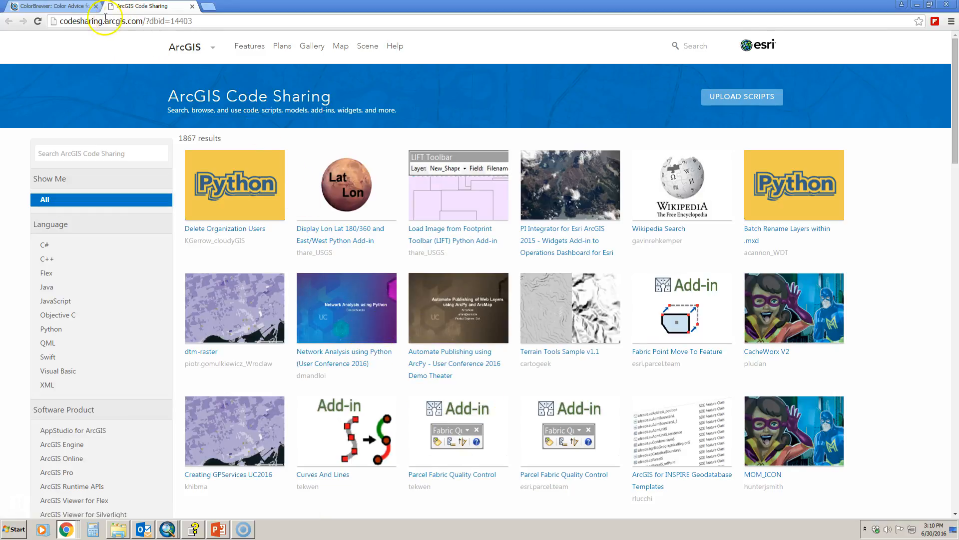
click(70, 6)
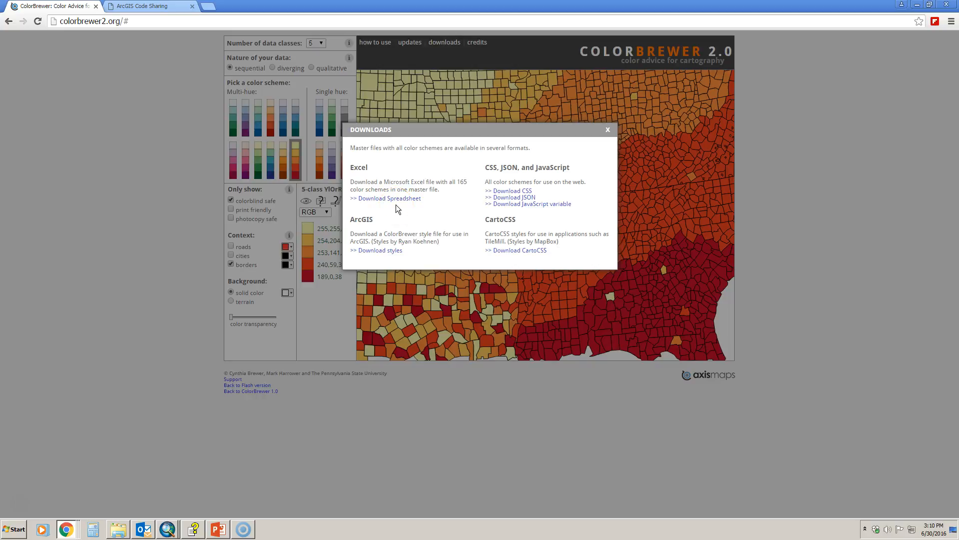
click(606, 130)
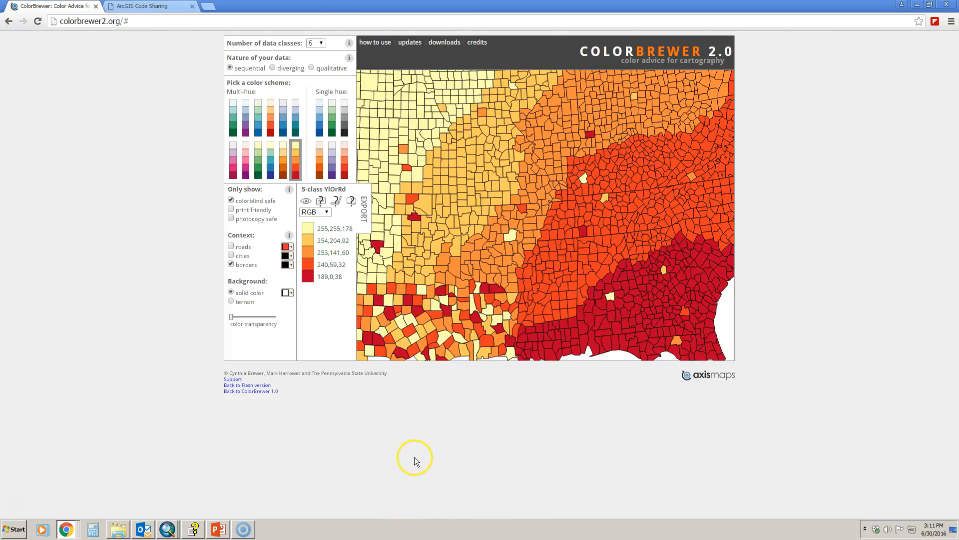